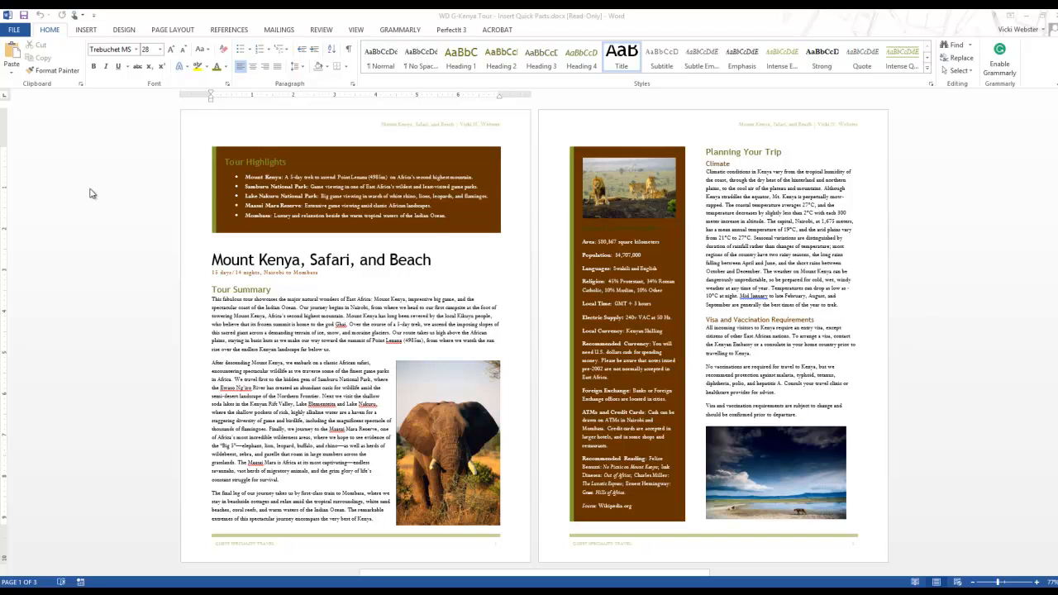
Insert the built-in Motion cover page at the start of the document.
{"action": "left_click", "coordinate": [88, 29]}
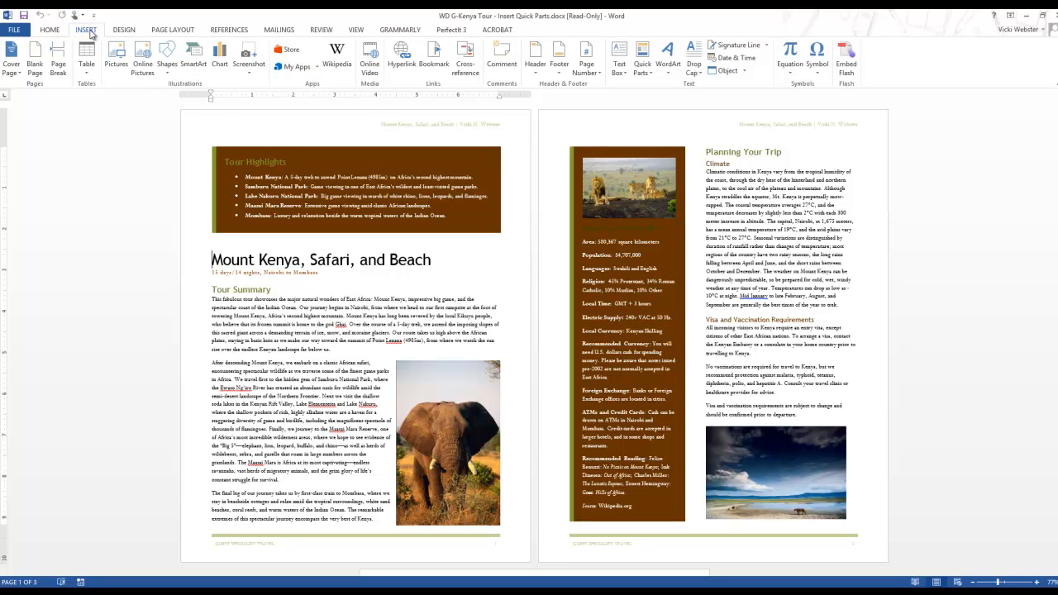
{"action": "left_click", "coordinate": [23, 72]}
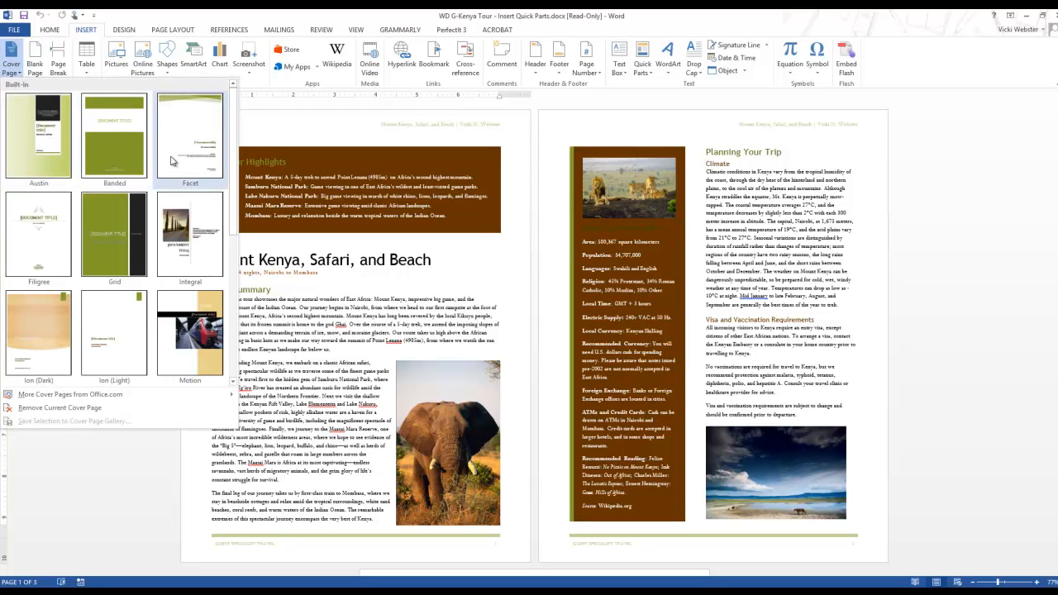
{"action": "scroll", "coordinate": [43, 259], "scroll_direction": "down", "scroll_amount": 3}
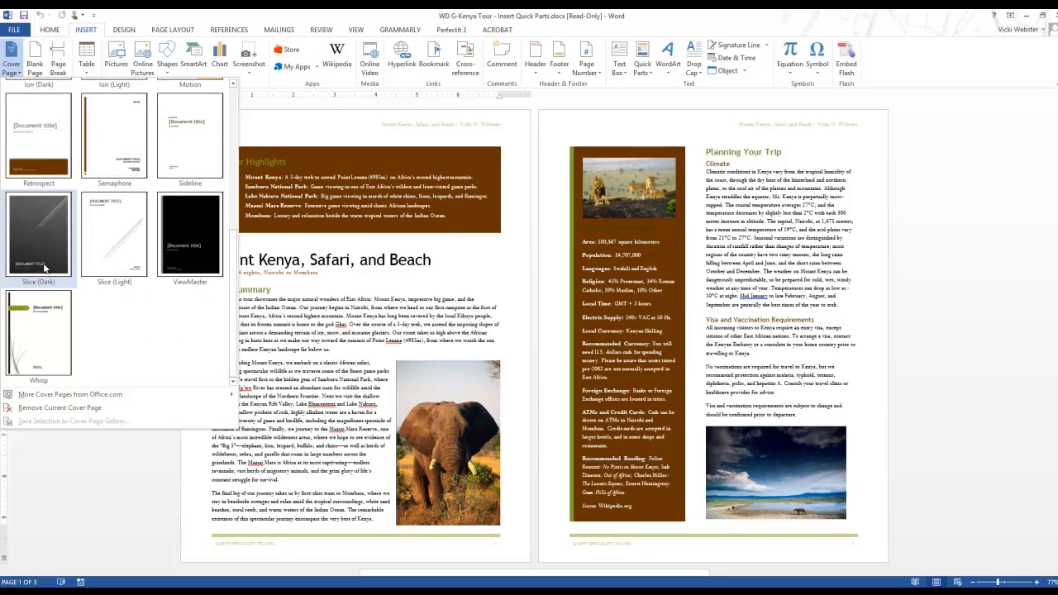
{"action": "scroll", "coordinate": [54, 238], "scroll_direction": "up", "scroll_amount": 3}
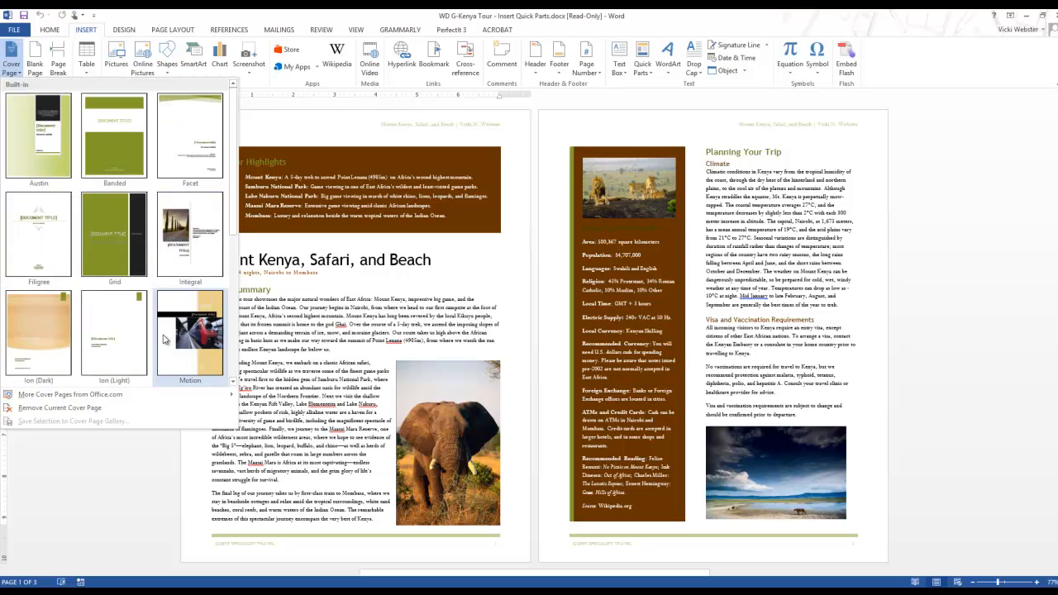
{"action": "left_click", "coordinate": [199, 343]}
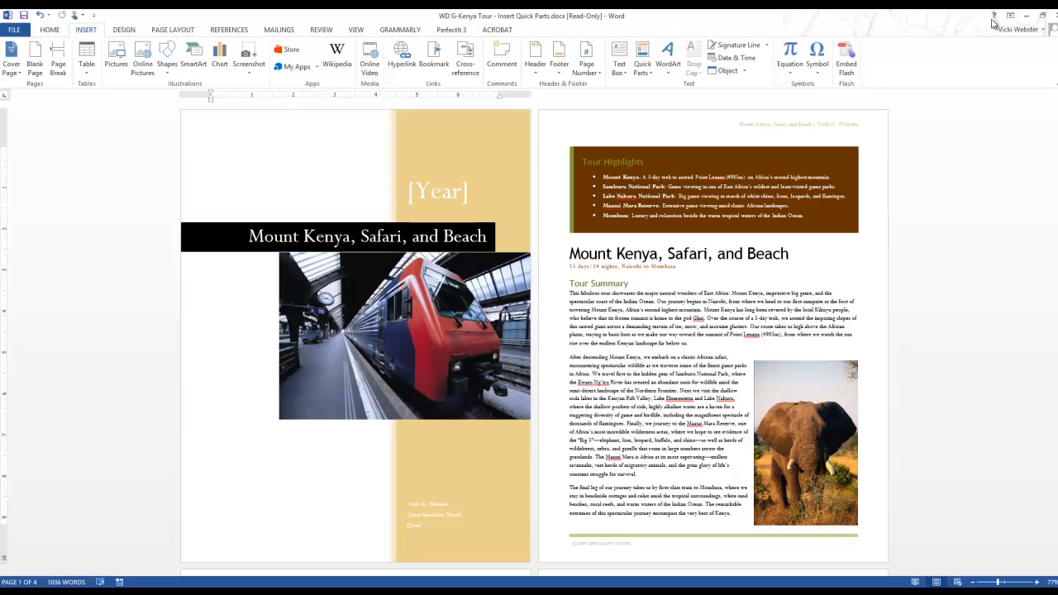
Set the cover page's Year field by picking today's date.
{"action": "left_click", "coordinate": [434, 189]}
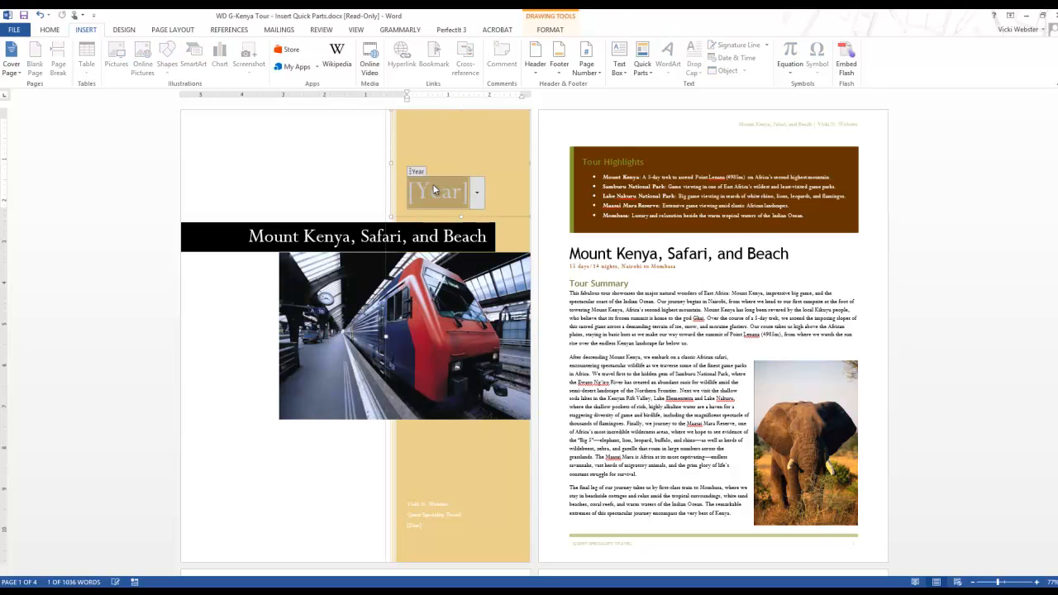
{"action": "left_click", "coordinate": [479, 194]}
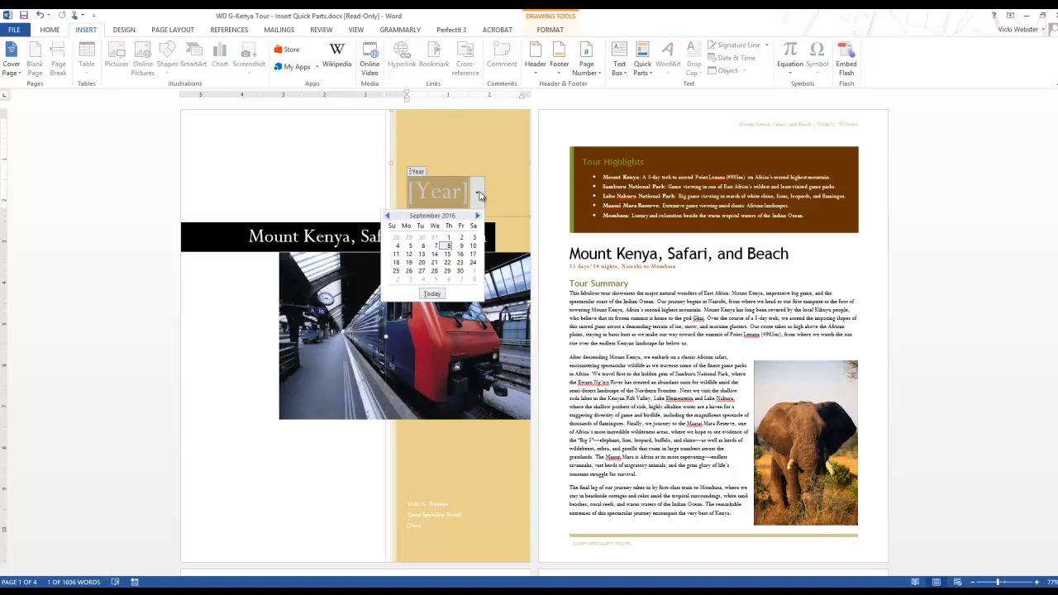
{"action": "left_click", "coordinate": [433, 295]}
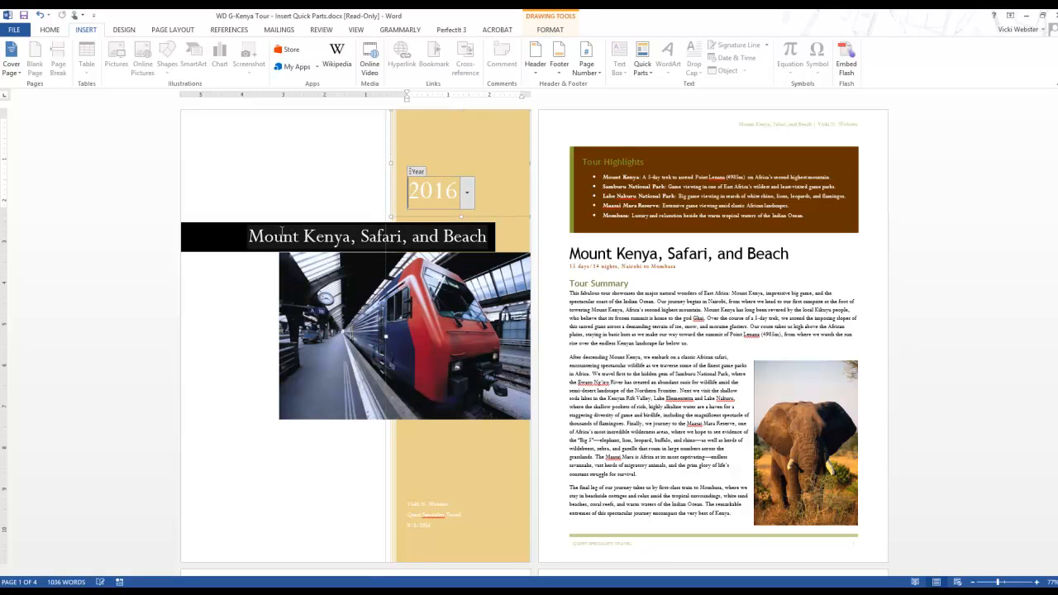
Fill the cover page's title box with Brown, Accent 2 and give it a white outline.
{"action": "left_click", "coordinate": [217, 248]}
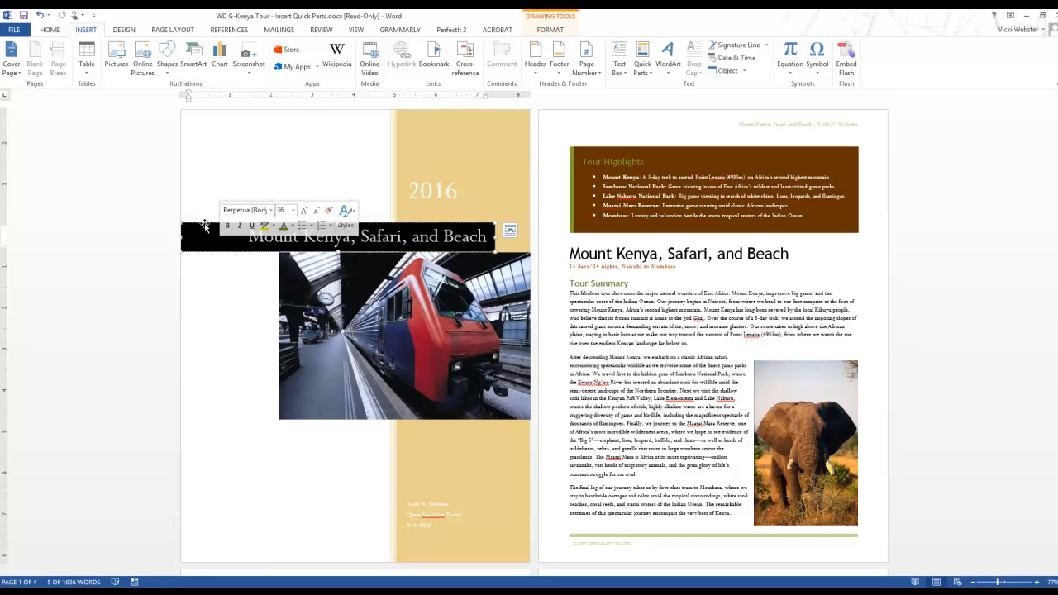
{"action": "left_click", "coordinate": [205, 225]}
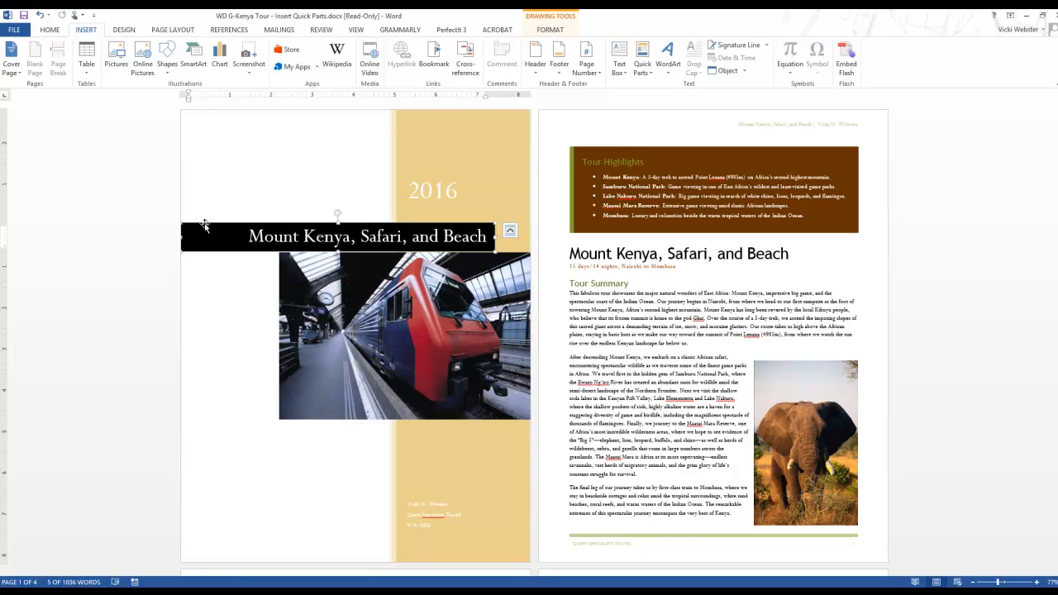
{"action": "left_click", "coordinate": [274, 239]}
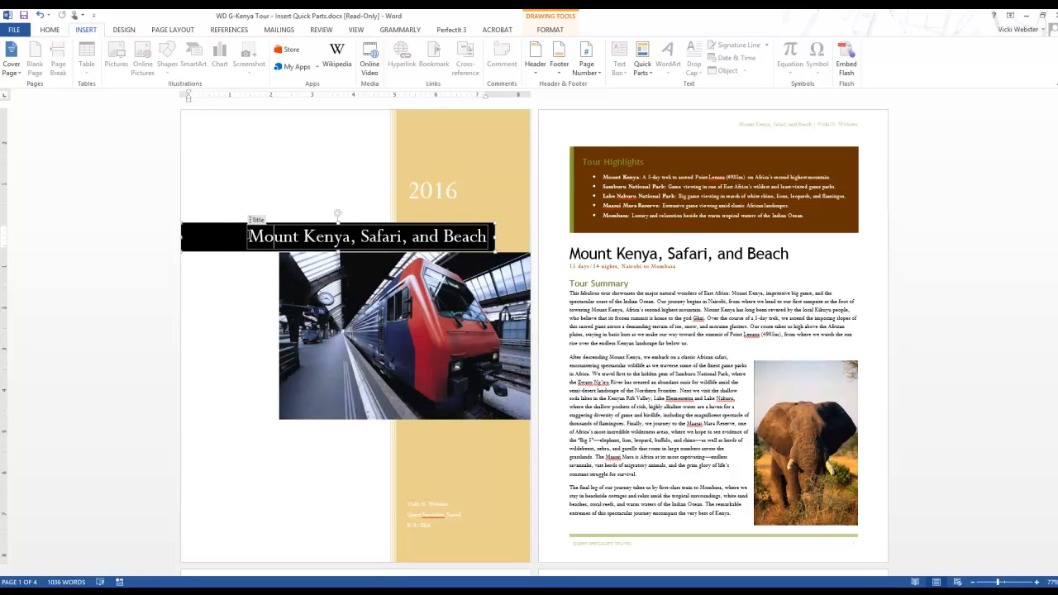
{"action": "left_click", "coordinate": [214, 225]}
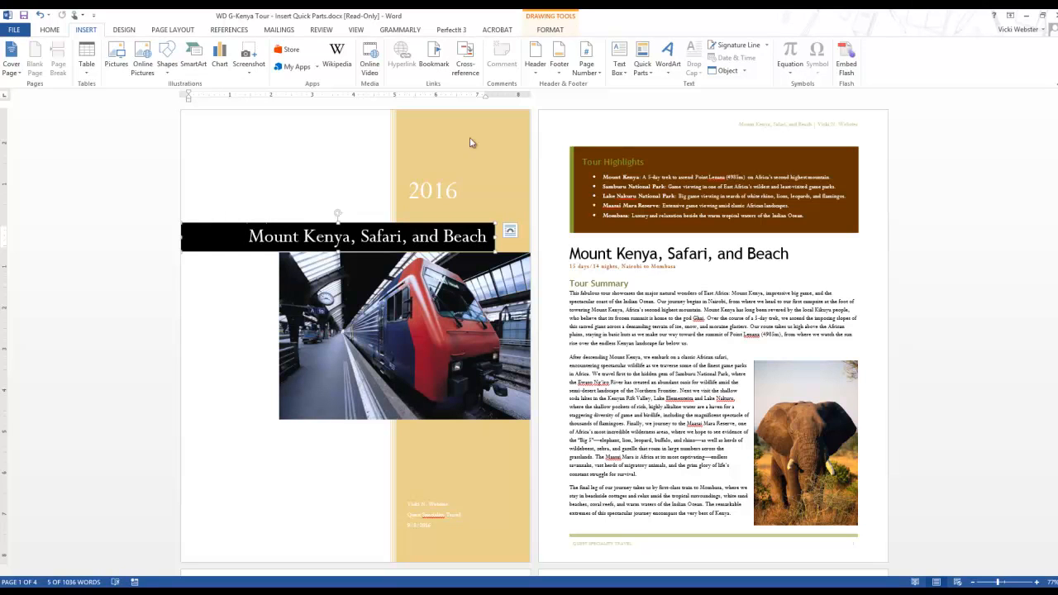
{"action": "left_click", "coordinate": [551, 30]}
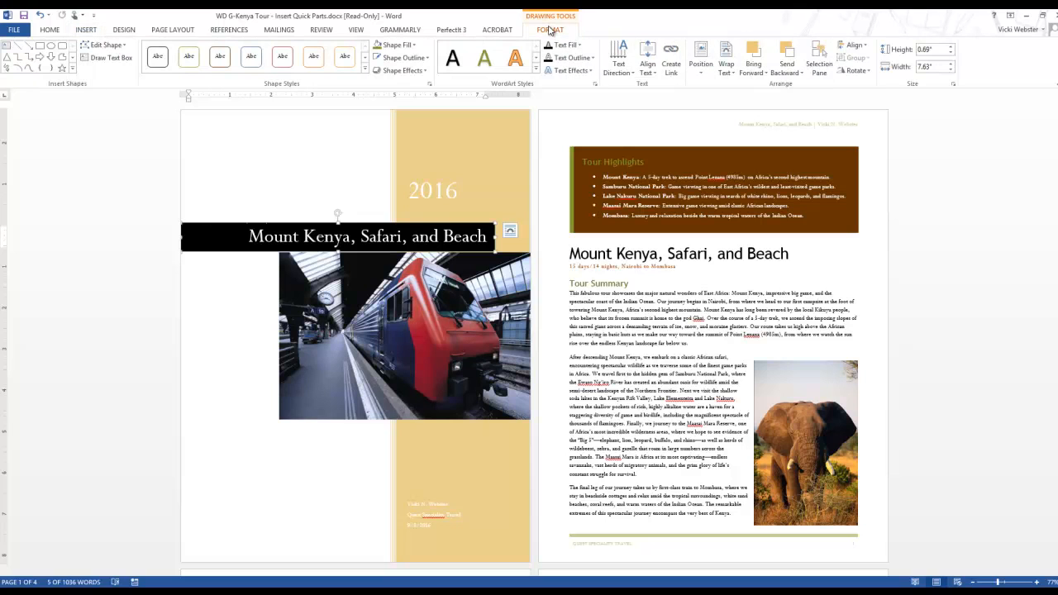
{"action": "left_click", "coordinate": [416, 47]}
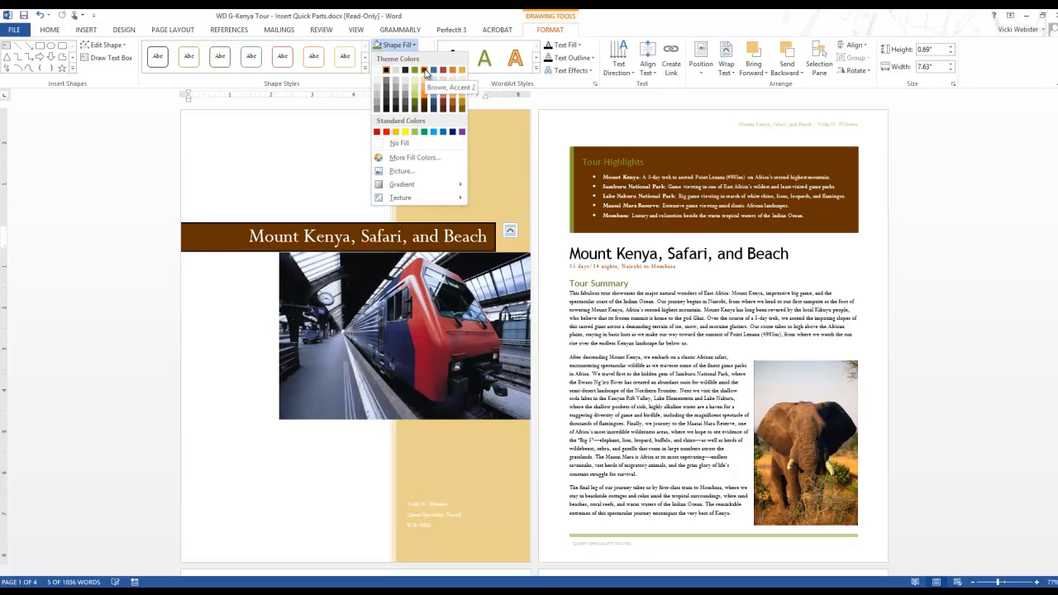
{"action": "left_click", "coordinate": [425, 71]}
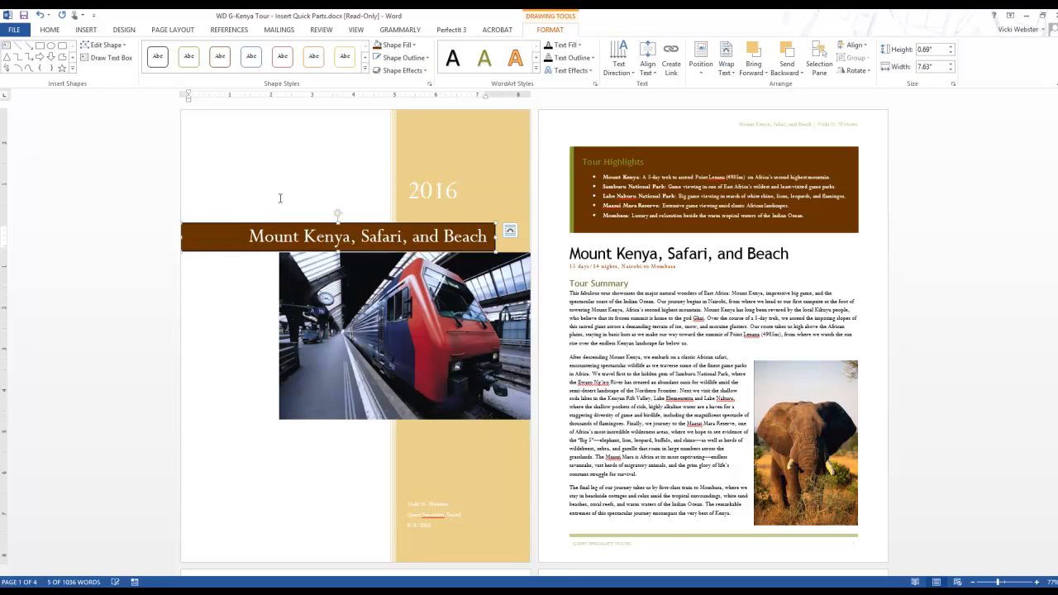
{"action": "left_click", "coordinate": [428, 64]}
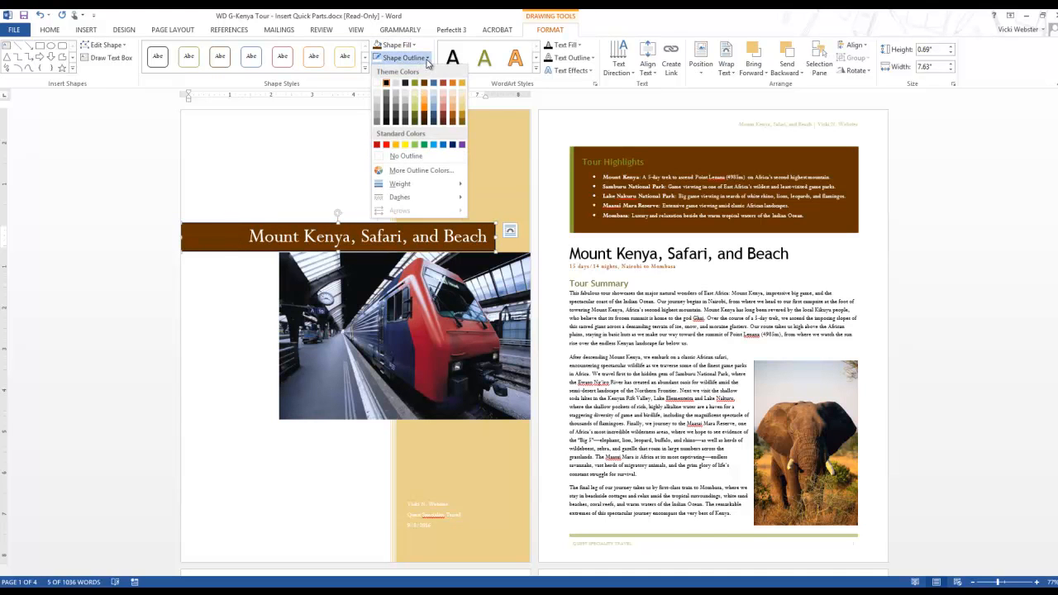
{"action": "left_click", "coordinate": [379, 85]}
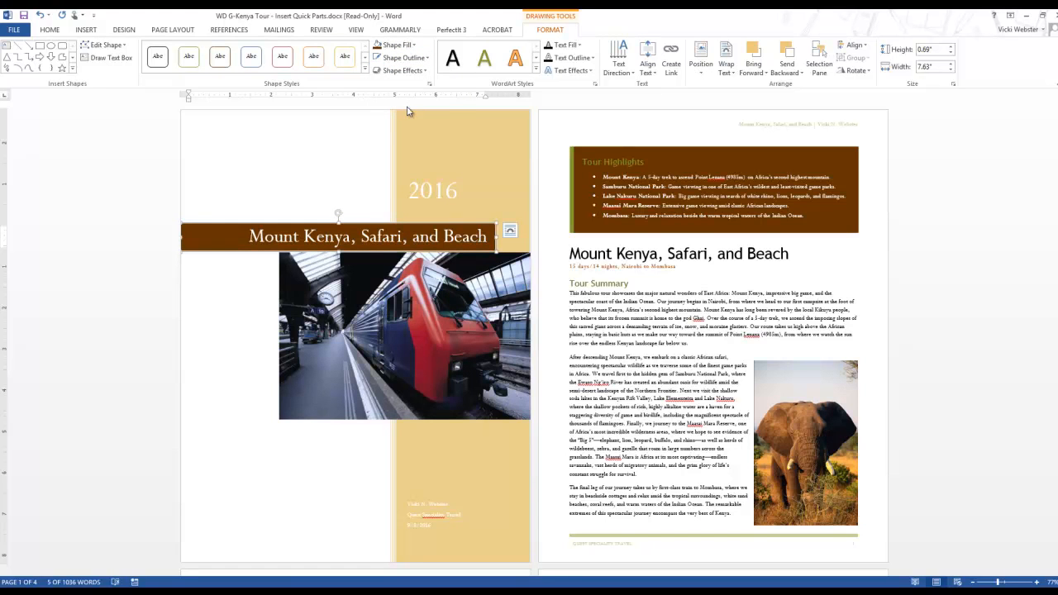
Try filling the cover page's year text box with Green, Accent 1, and undo that fill.
{"action": "left_click", "coordinate": [432, 191]}
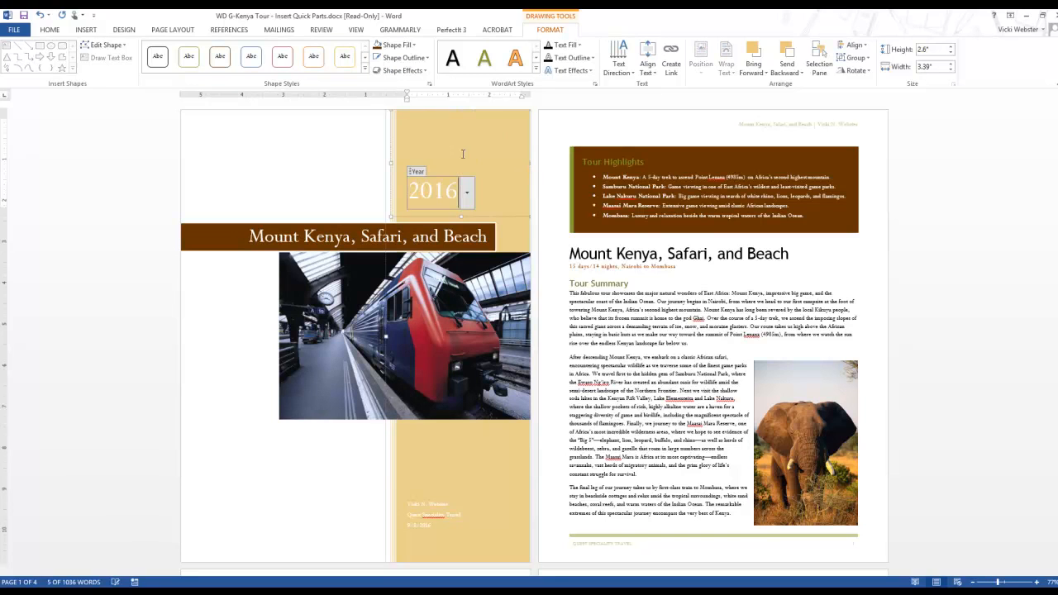
{"action": "left_click", "coordinate": [531, 146]}
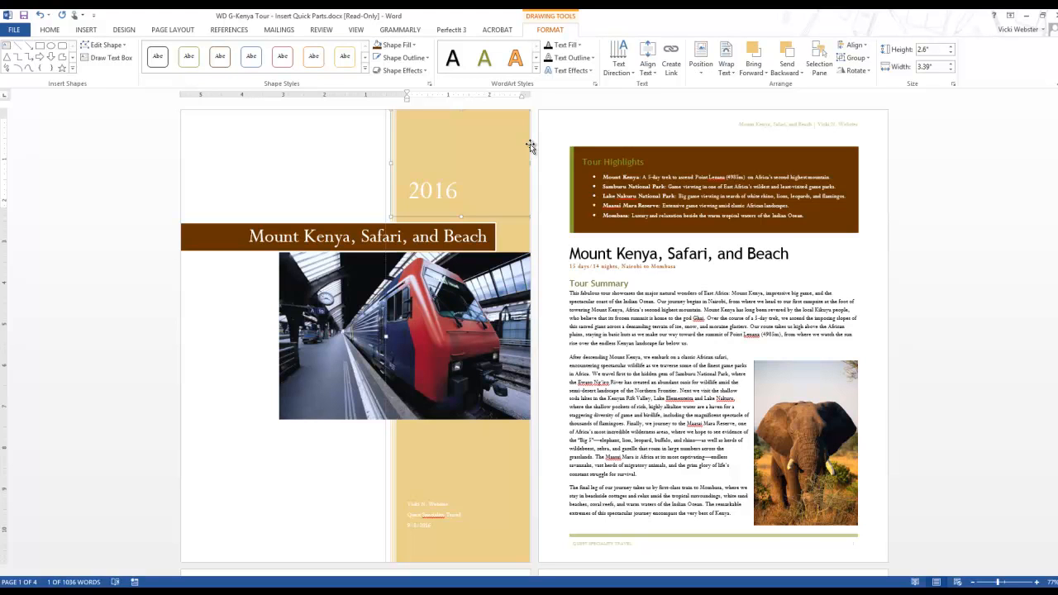
{"action": "left_click", "coordinate": [415, 46]}
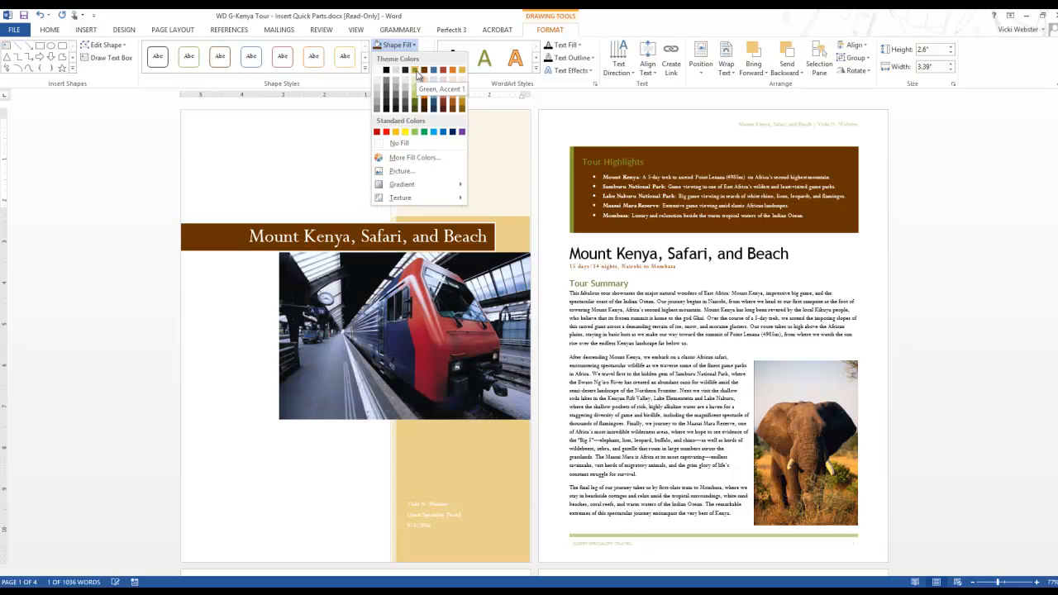
{"action": "left_click", "coordinate": [418, 74]}
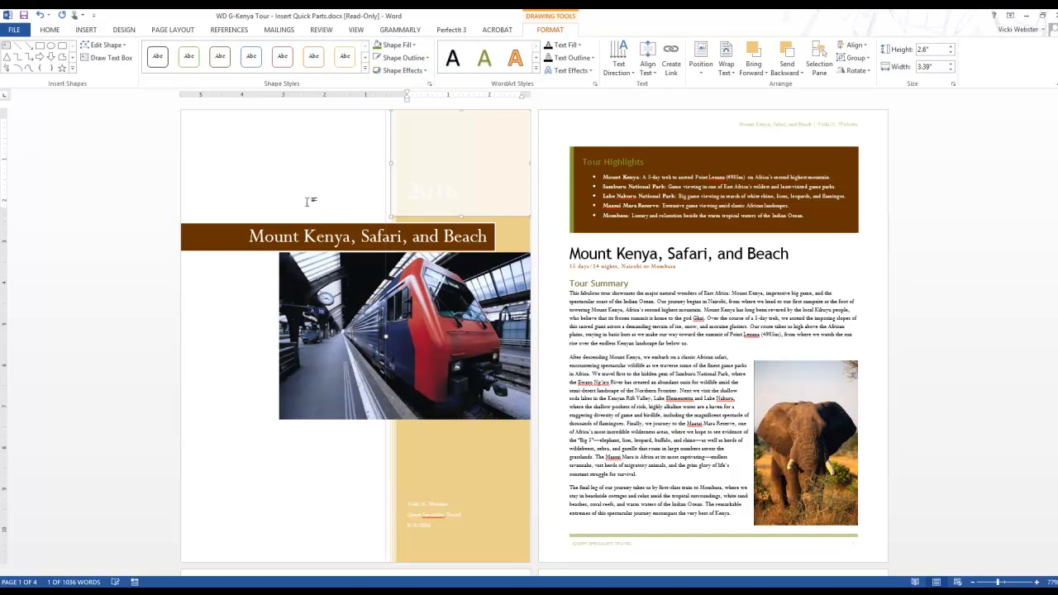
{"action": "left_click", "coordinate": [359, 156]}
{"action": "left_click", "coordinate": [523, 199]}
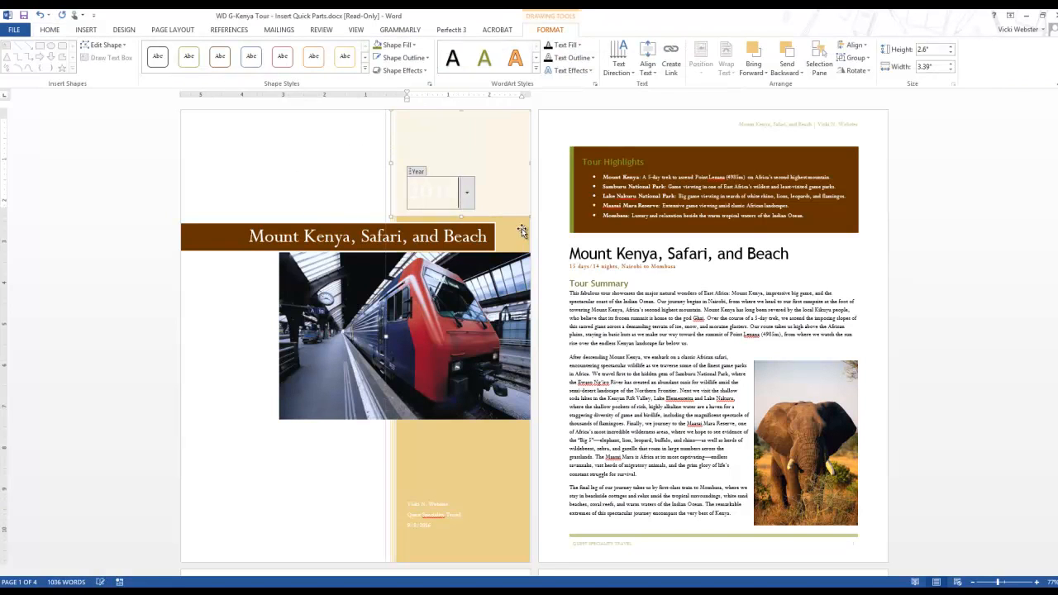
{"action": "left_click", "coordinate": [41, 15]}
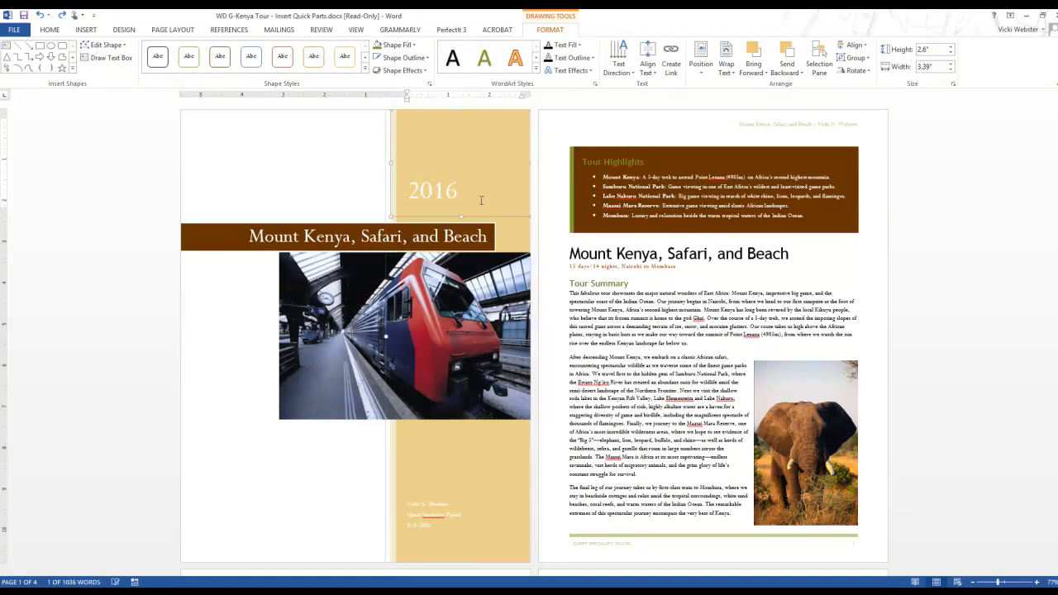
Fill the tall vertical band on the cover page with Green, Accent 1.
{"action": "left_click", "coordinate": [528, 237]}
{"action": "left_click", "coordinate": [398, 46]}
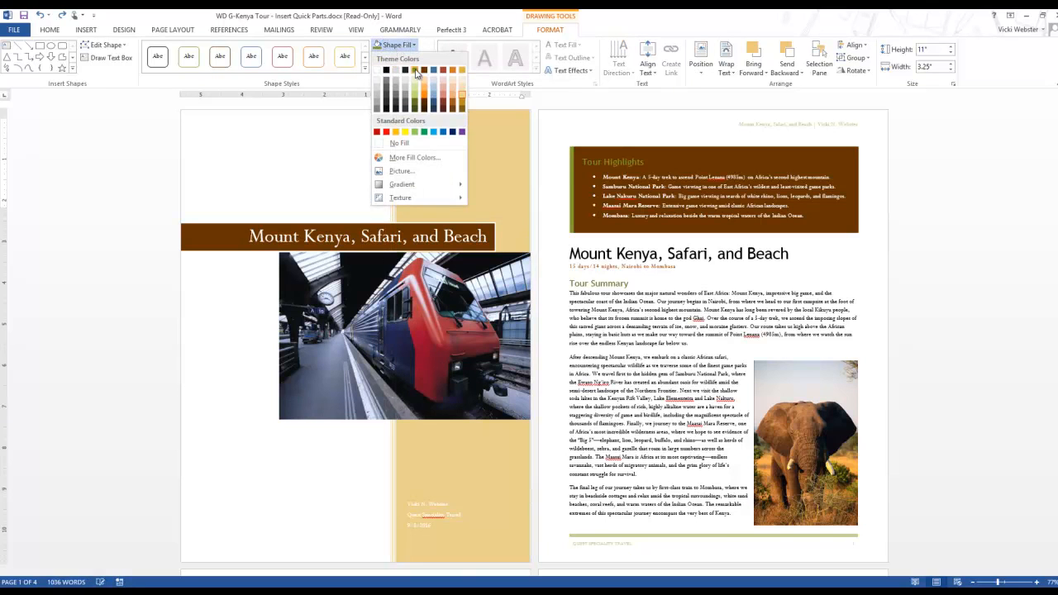
{"action": "left_click", "coordinate": [416, 73]}
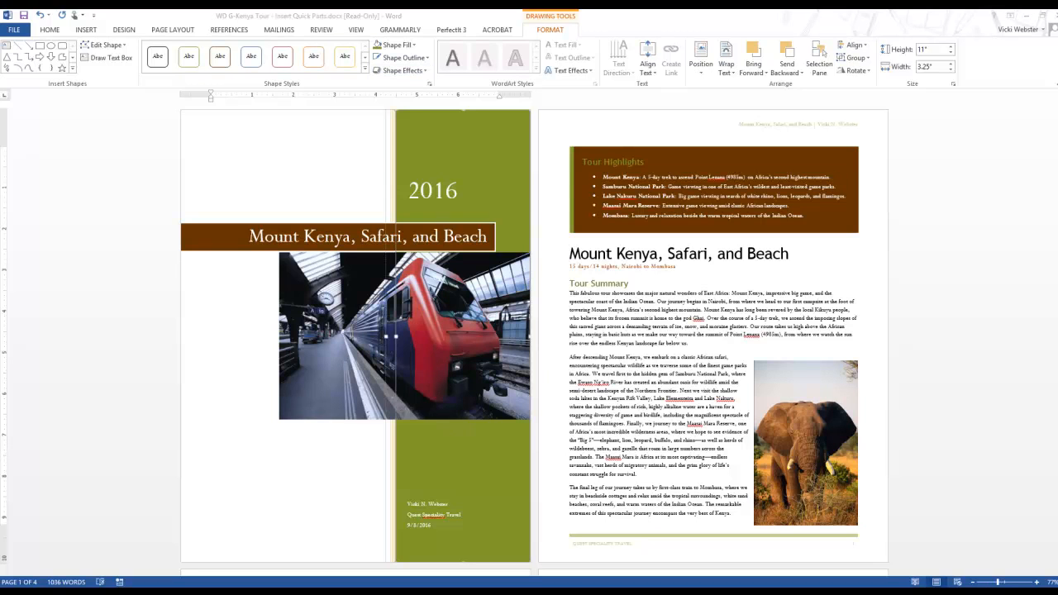
Correct the misspelled word in the cover page's company name to the suggestion "Specialty".
{"action": "left_click", "coordinate": [439, 504]}
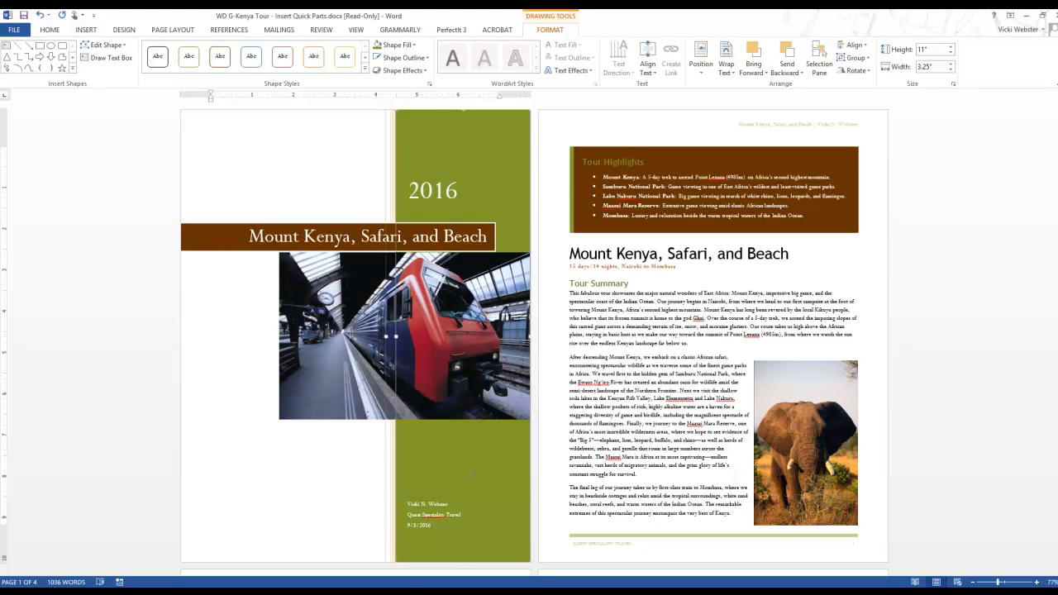
{"action": "scroll", "coordinate": [1037, 375], "scroll_direction": "down", "scroll_amount": 2}
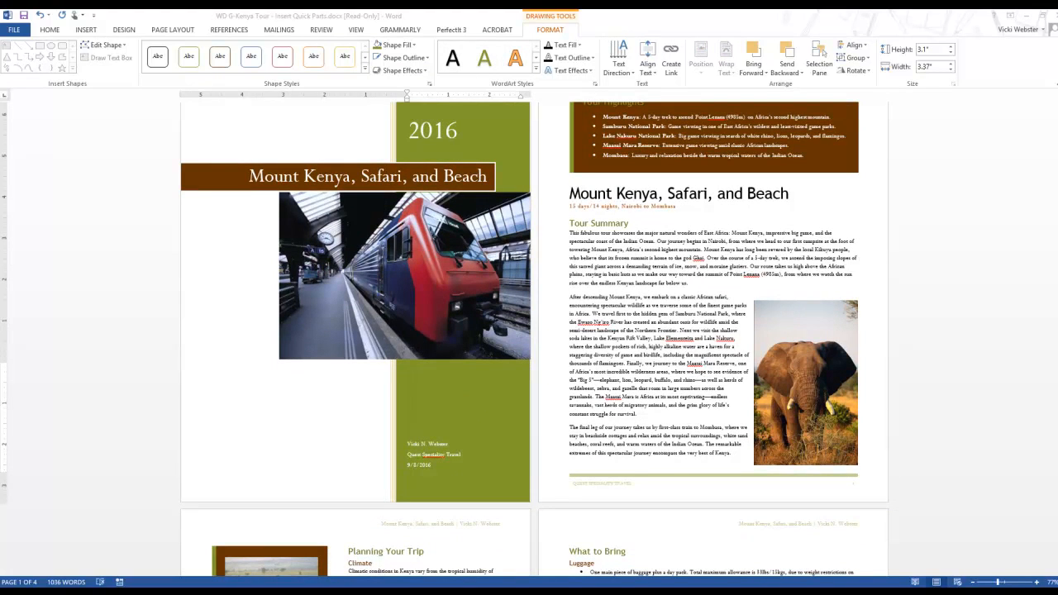
{"action": "left_click", "coordinate": [421, 456]}
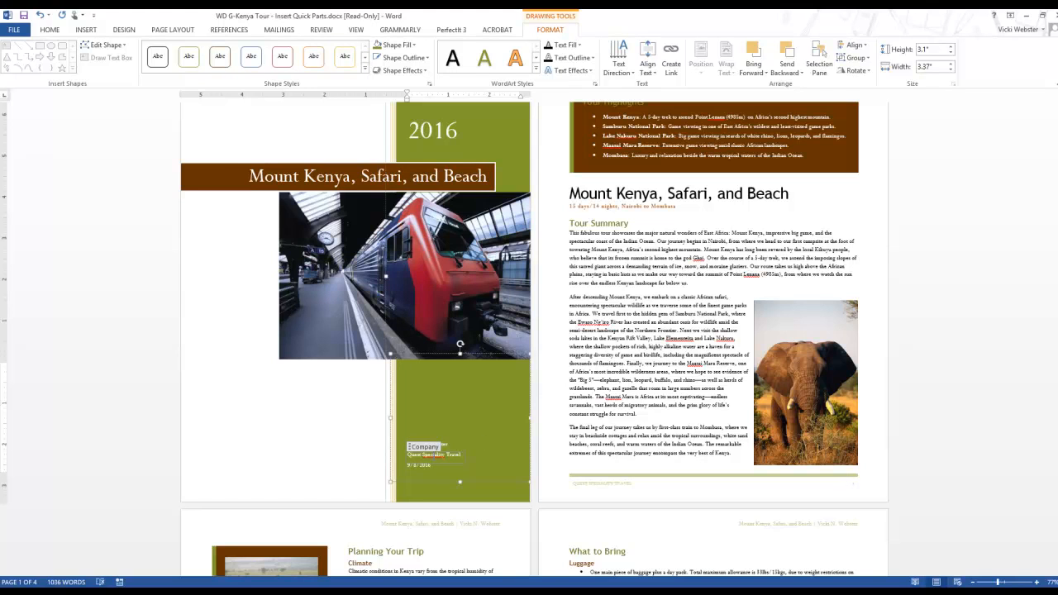
{"action": "right_click", "coordinate": [435, 458]}
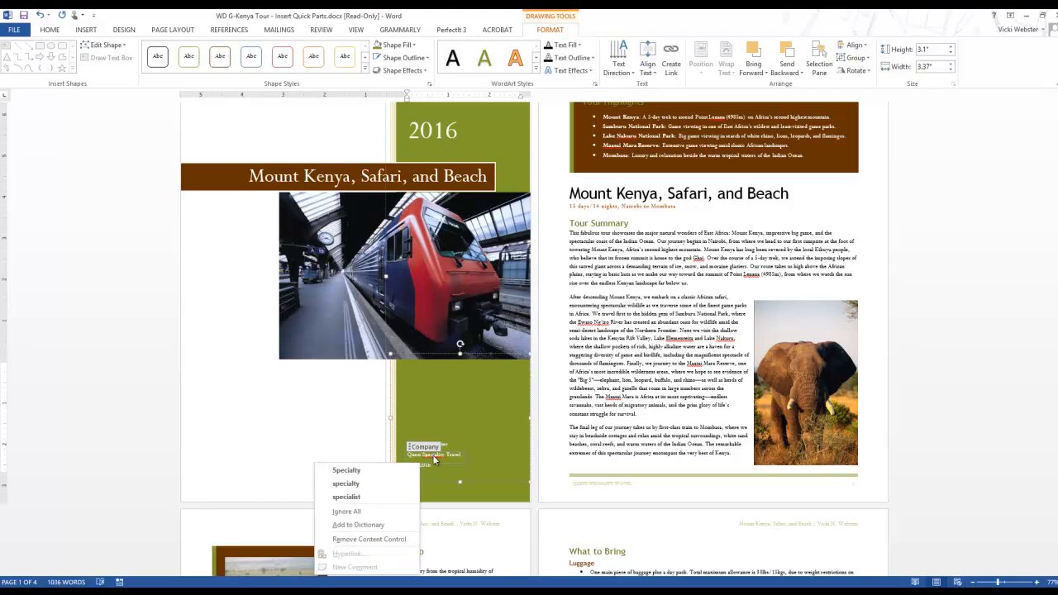
{"action": "left_click", "coordinate": [378, 470]}
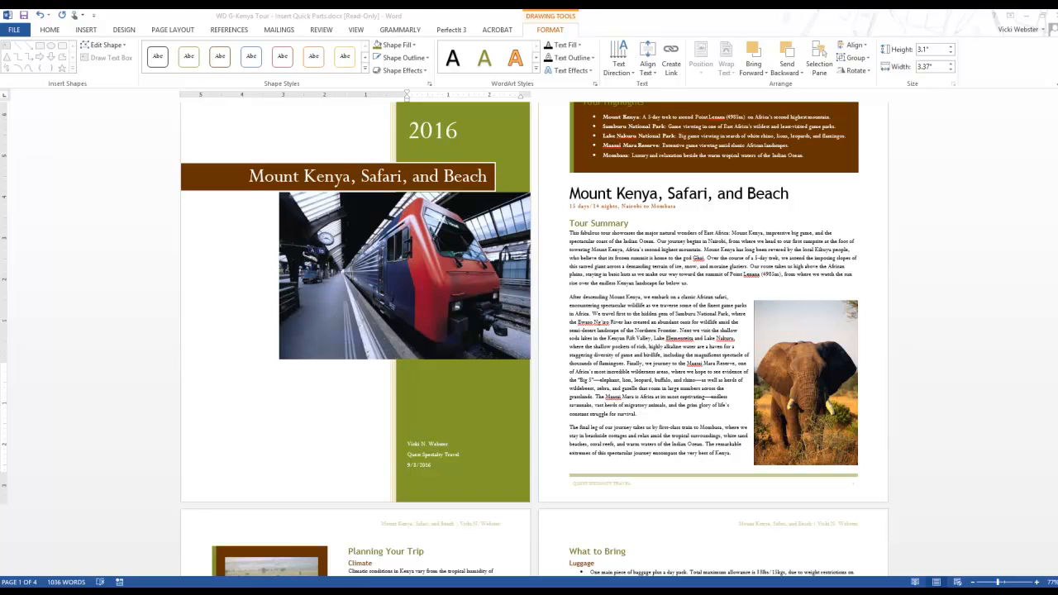
{"action": "left_click", "coordinate": [468, 386]}
Replace the cover page's train picture with the first lion photo from a Bing image search for "lion photograph".
{"action": "scroll", "coordinate": [467, 386], "scroll_direction": "down", "scroll_amount": 1}
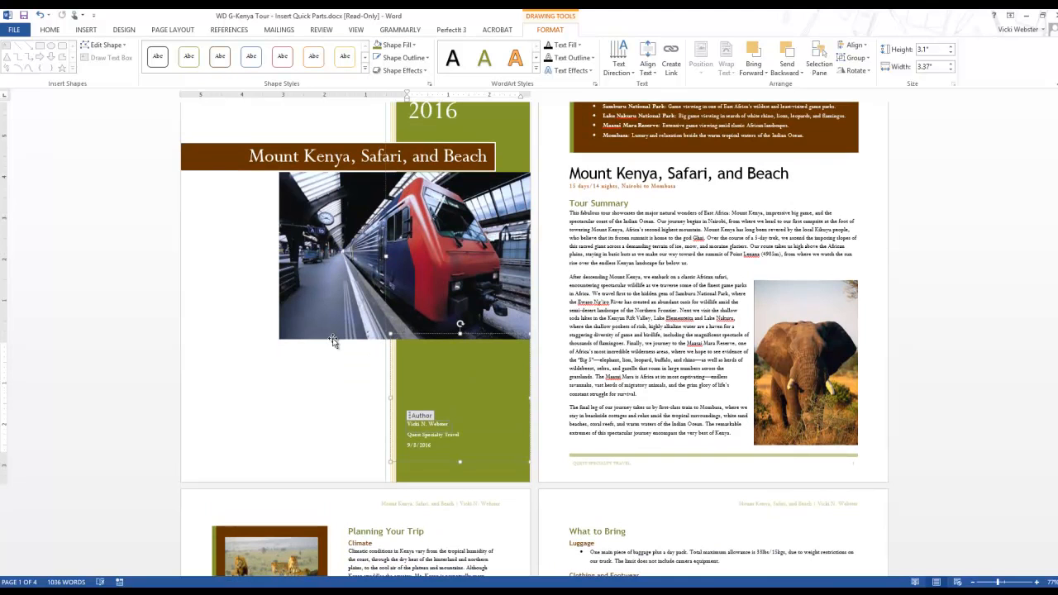
{"action": "right_click", "coordinate": [317, 241]}
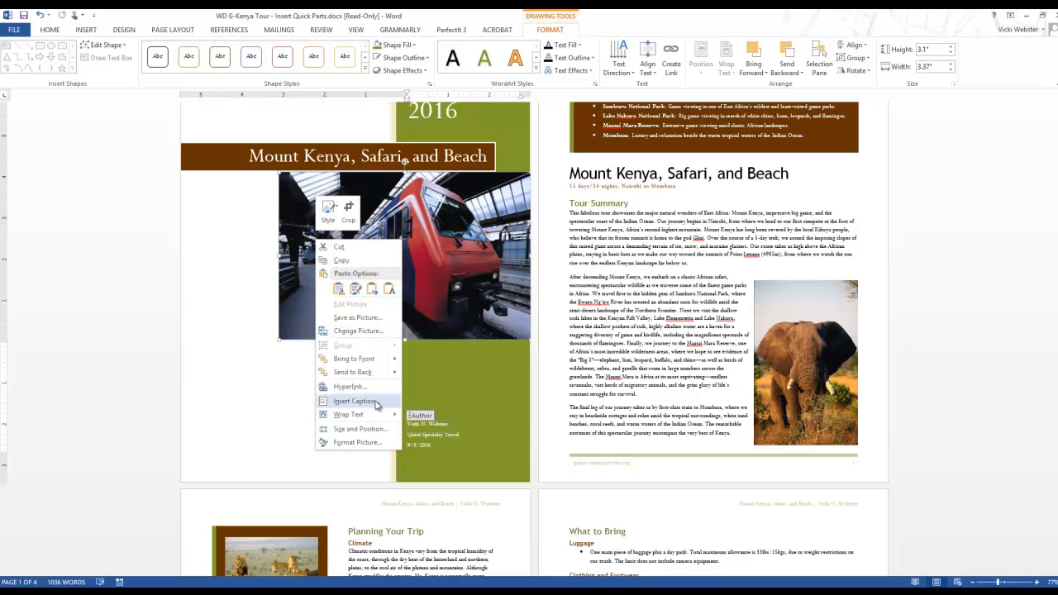
{"action": "left_click", "coordinate": [369, 332]}
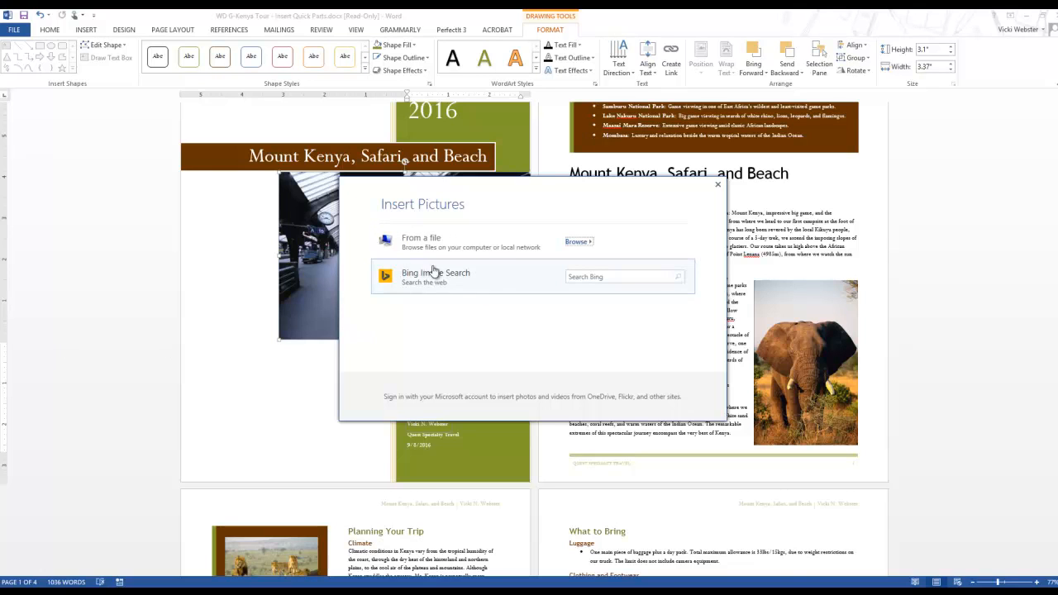
{"action": "left_click", "coordinate": [633, 278]}
{"action": "type", "text": "lion photograph"}
{"action": "key", "text": "Return"}
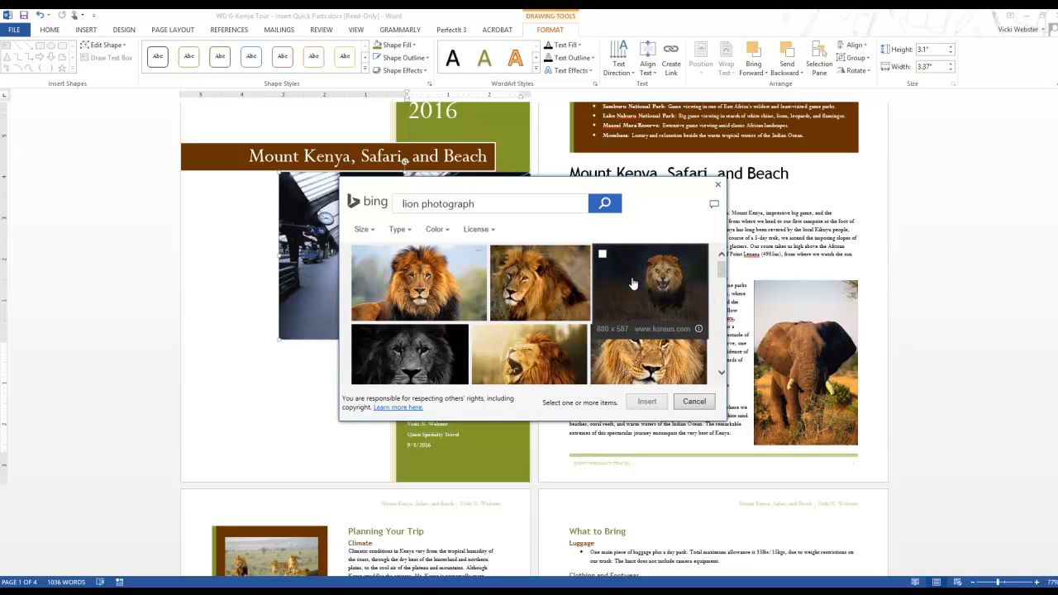
{"action": "left_click", "coordinate": [426, 279]}
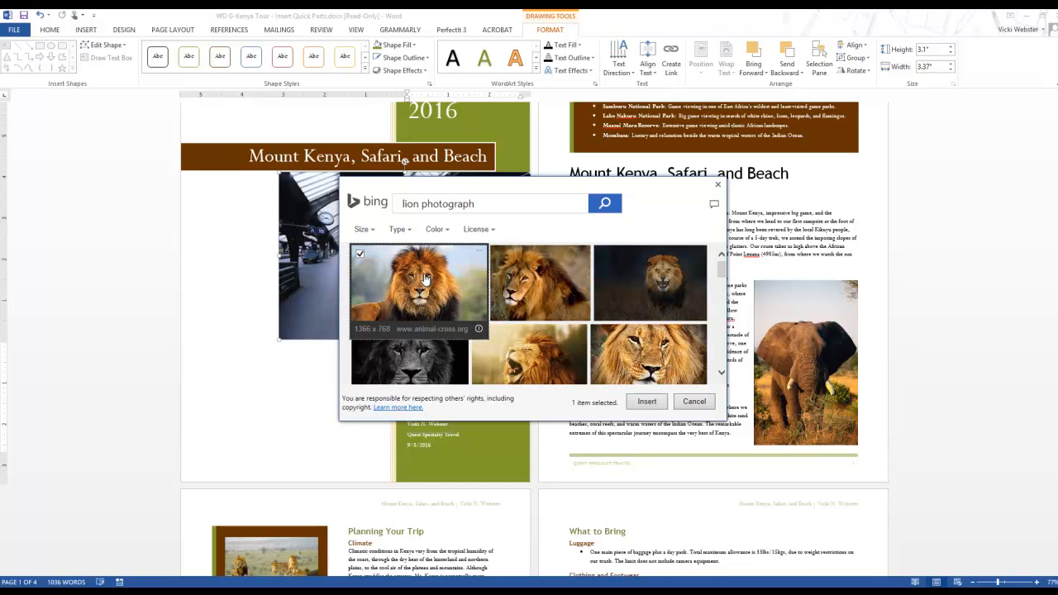
{"action": "left_click", "coordinate": [645, 401]}
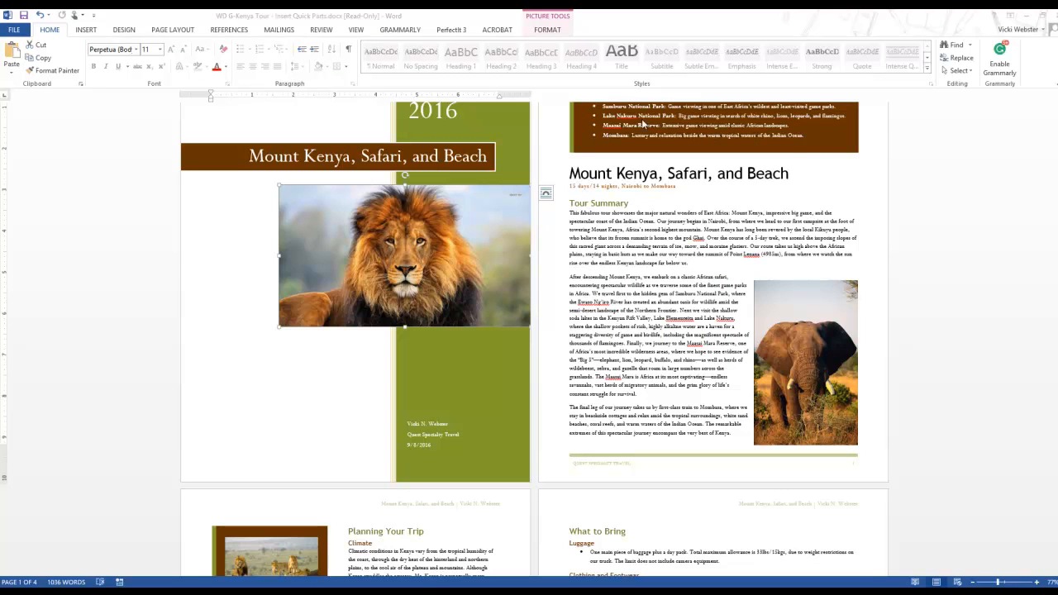
Try the Page Width zoom on the document and return to the Multiple Pages view.
{"action": "left_click", "coordinate": [356, 30]}
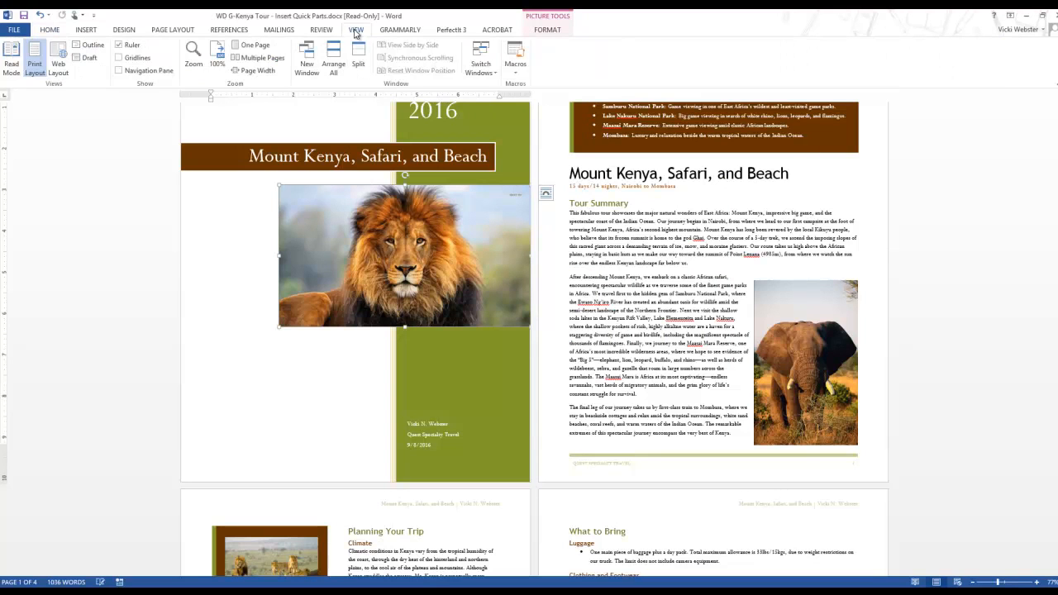
{"action": "left_click", "coordinate": [257, 70]}
{"action": "left_click", "coordinate": [262, 57]}
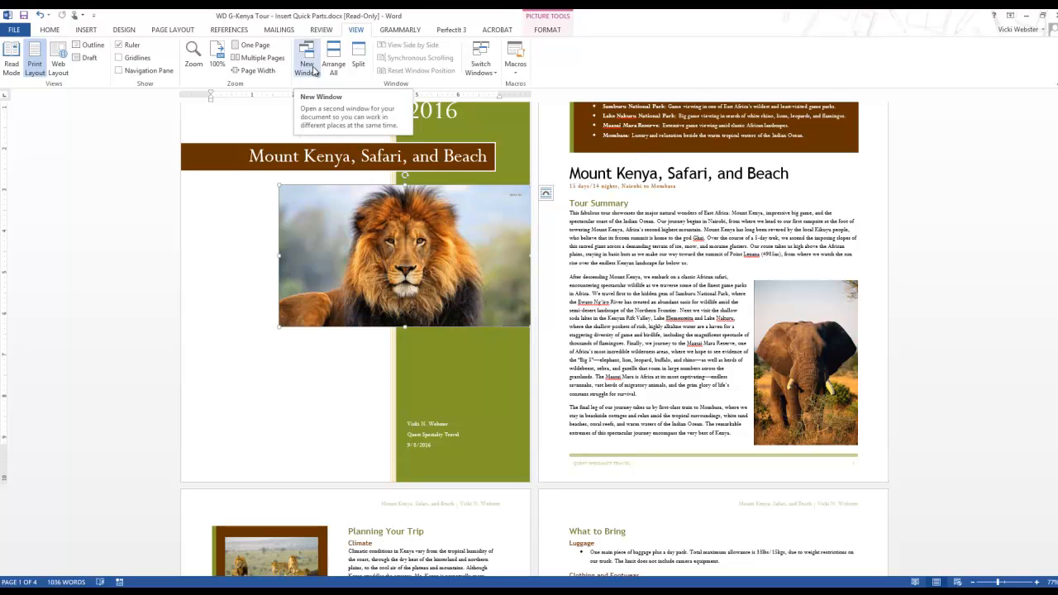
{"action": "left_click", "coordinate": [263, 58]}
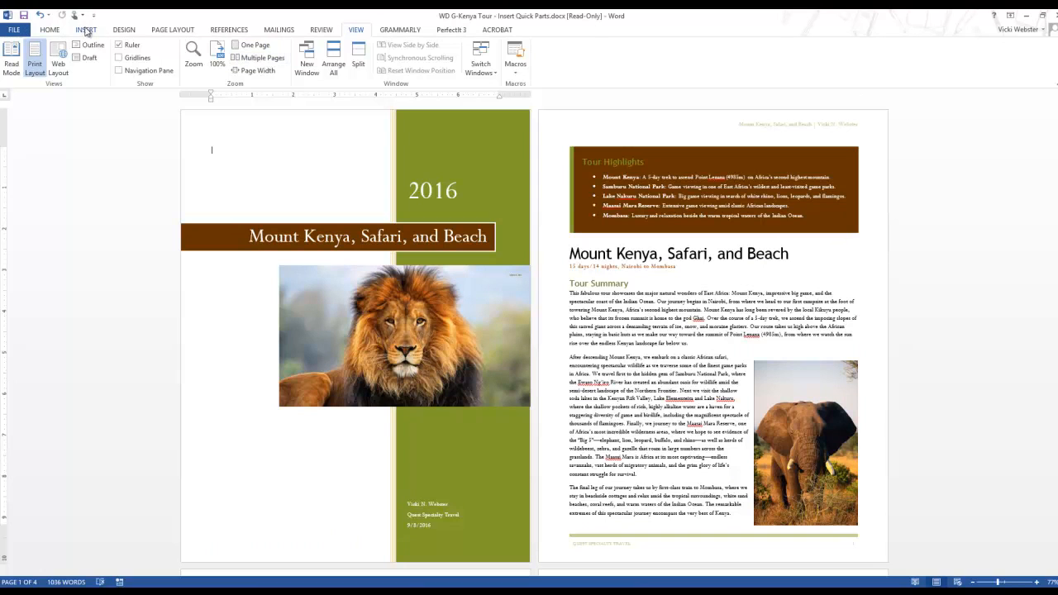
Insert the picture QST Logo.jpg from the CIS 235 > Word > Word Unit G folder at the start of the cover page.
{"action": "left_click", "coordinate": [86, 30]}
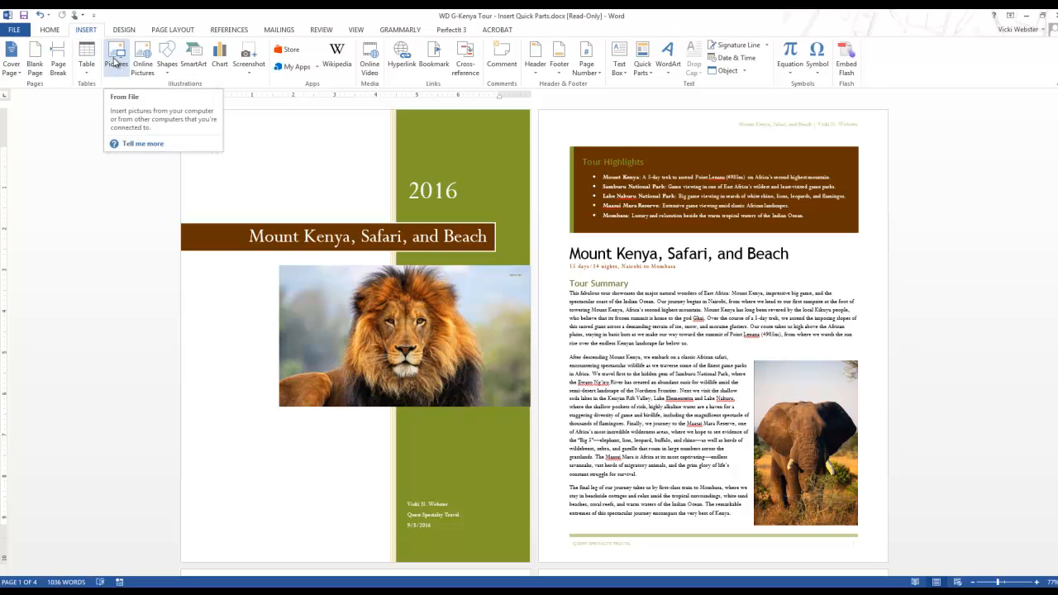
{"action": "left_click", "coordinate": [116, 63]}
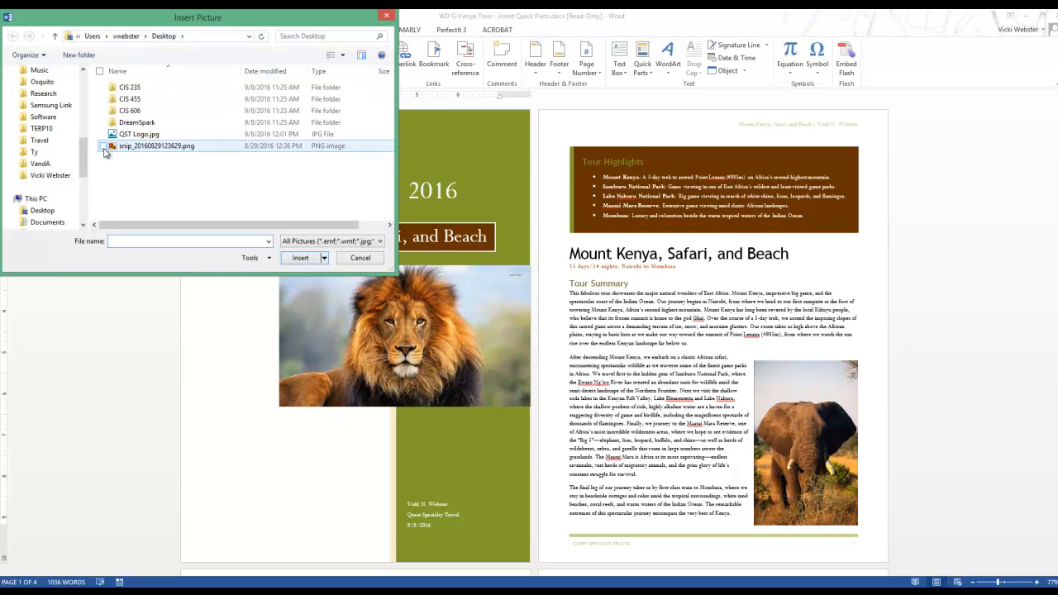
{"action": "left_click_drag", "start_coordinate": [126, 134], "coordinate": [133, 91]}
{"action": "double_click", "coordinate": [134, 91]}
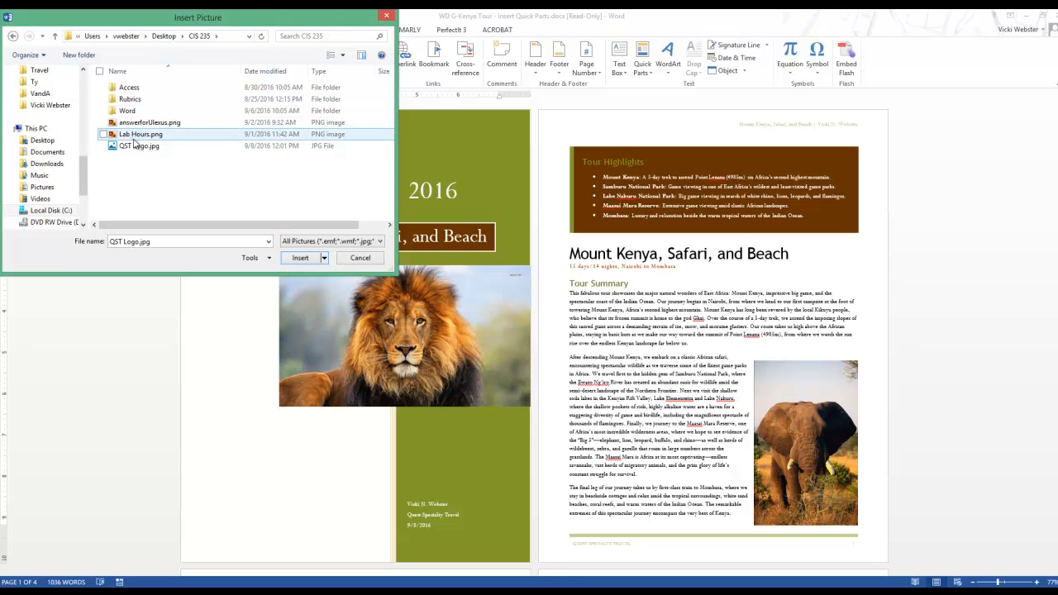
{"action": "left_click_drag", "start_coordinate": [137, 148], "coordinate": [135, 111]}
{"action": "double_click", "coordinate": [131, 111]}
{"action": "double_click", "coordinate": [136, 110]}
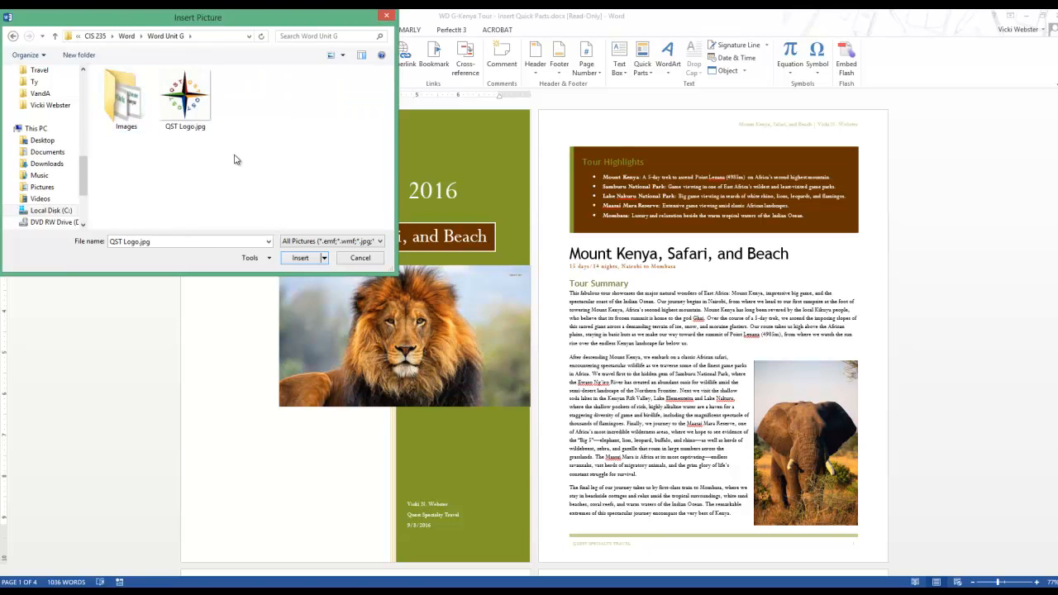
{"action": "left_click", "coordinate": [192, 104]}
{"action": "left_click", "coordinate": [301, 260]}
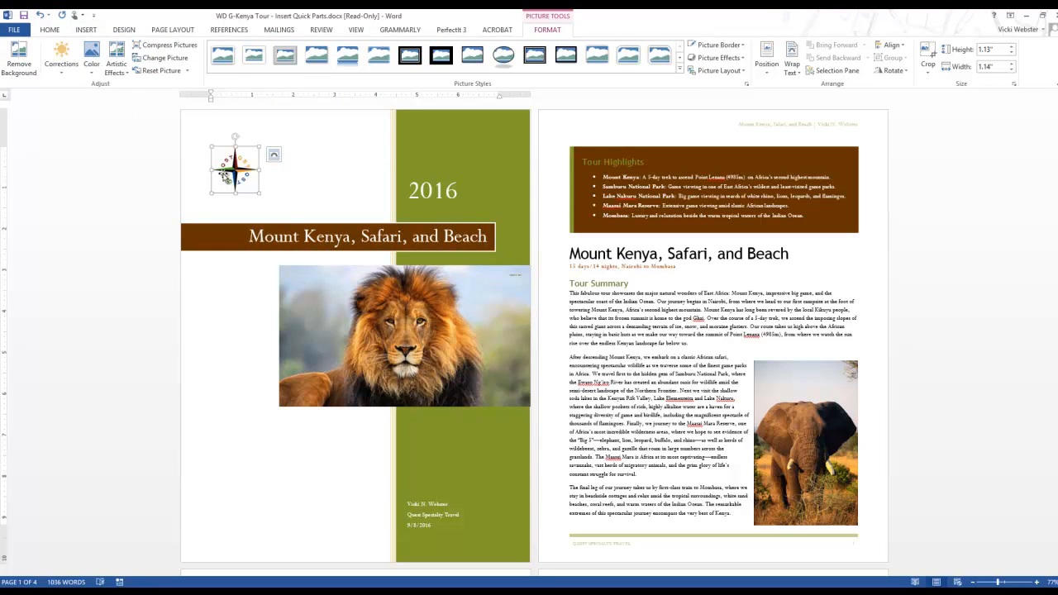
Position the compass logo at the bottom left of the cover page with text wrapping and deselect it.
{"action": "left_click", "coordinate": [768, 74]}
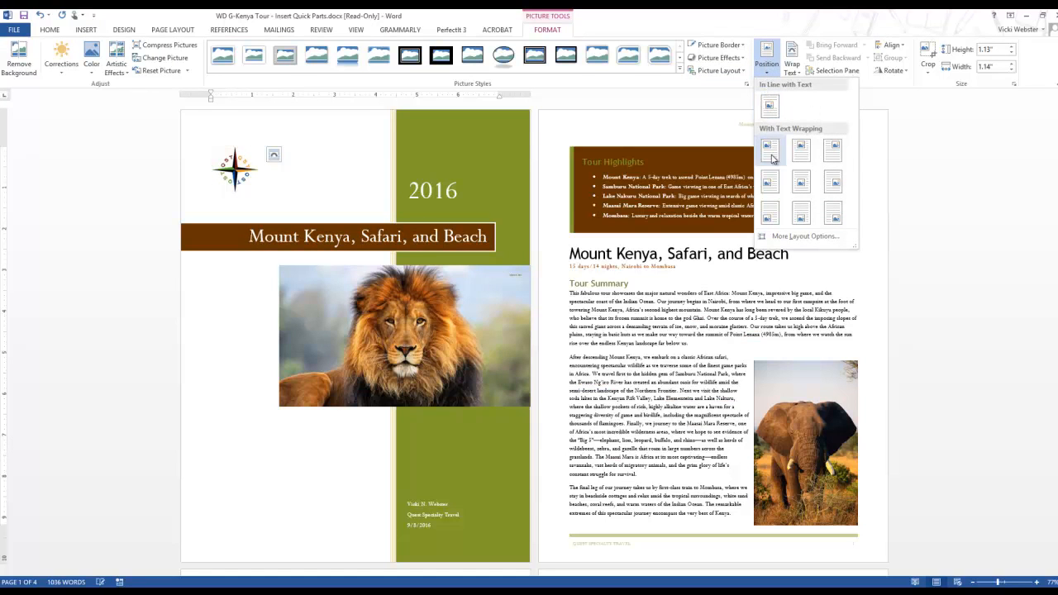
{"action": "left_click", "coordinate": [773, 216]}
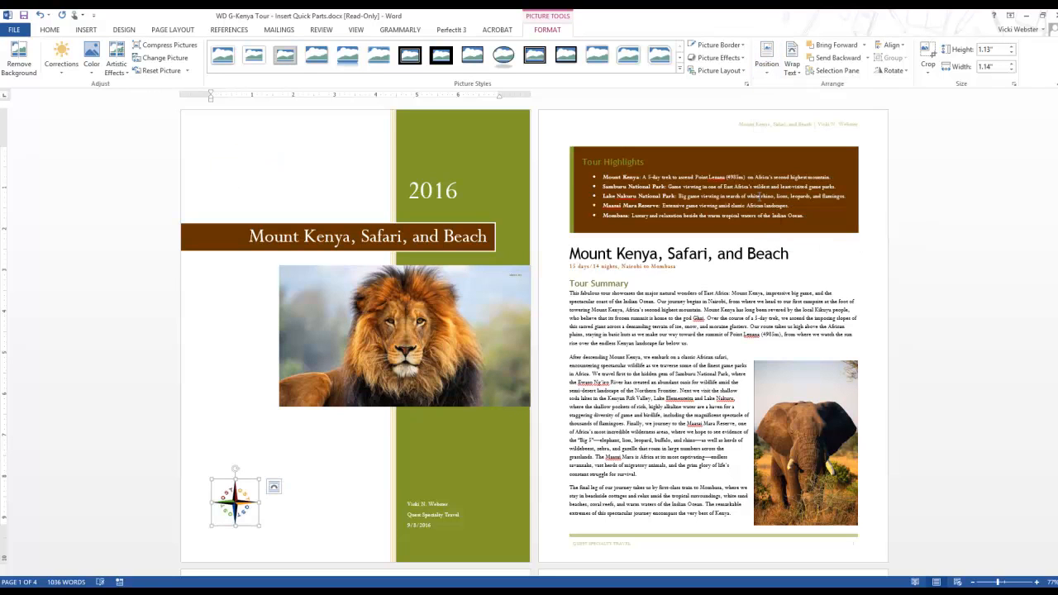
{"action": "left_click", "coordinate": [612, 319]}
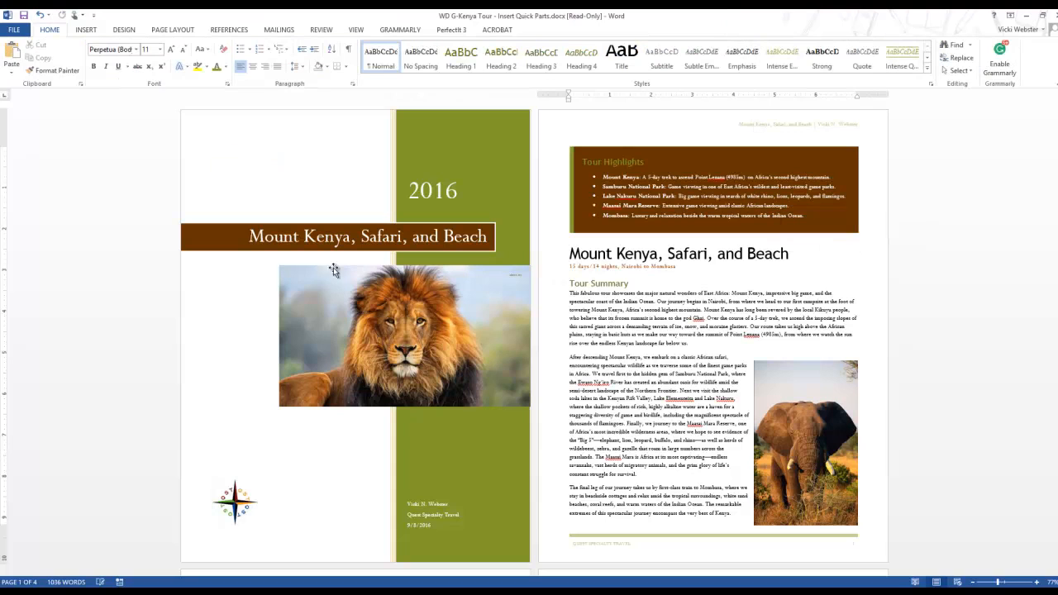